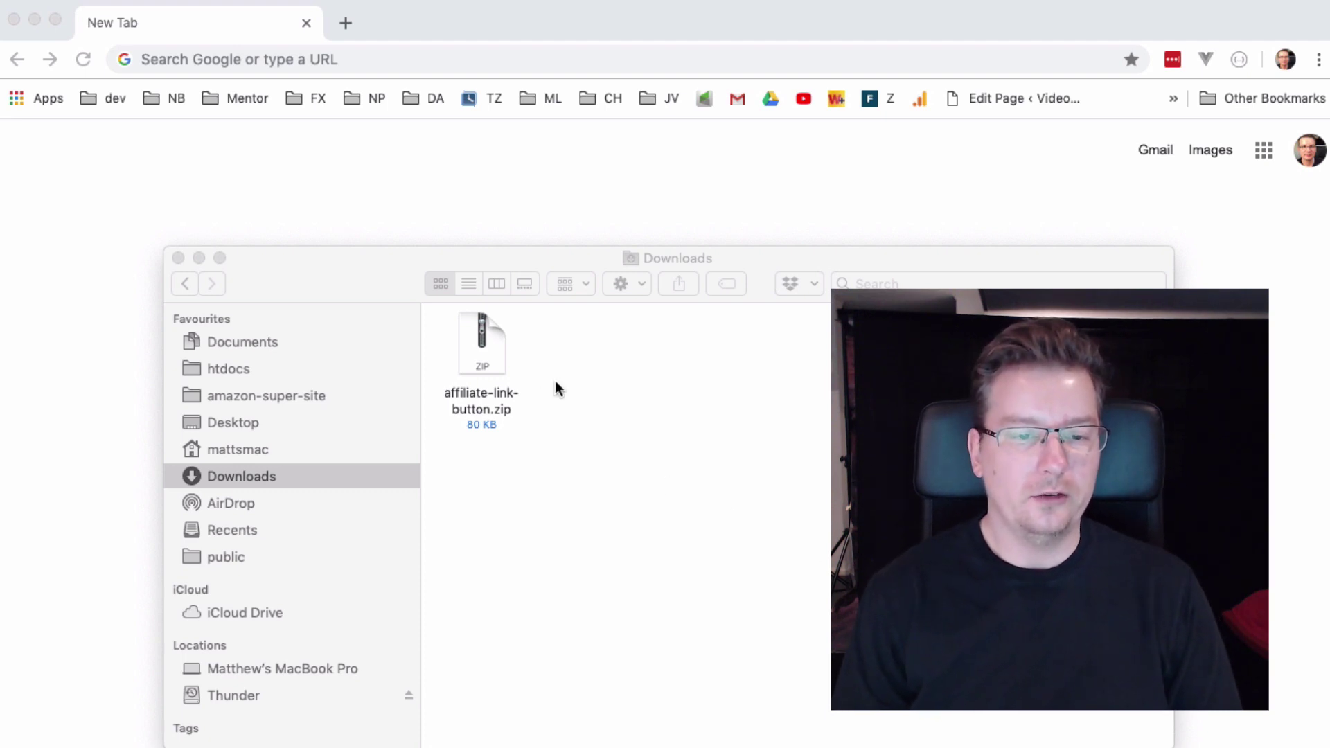
Step: Extract affiliate-link-button.zip in the Downloads folder and place the extracted affiliate-link-button folder beside the archive
click(485, 372)
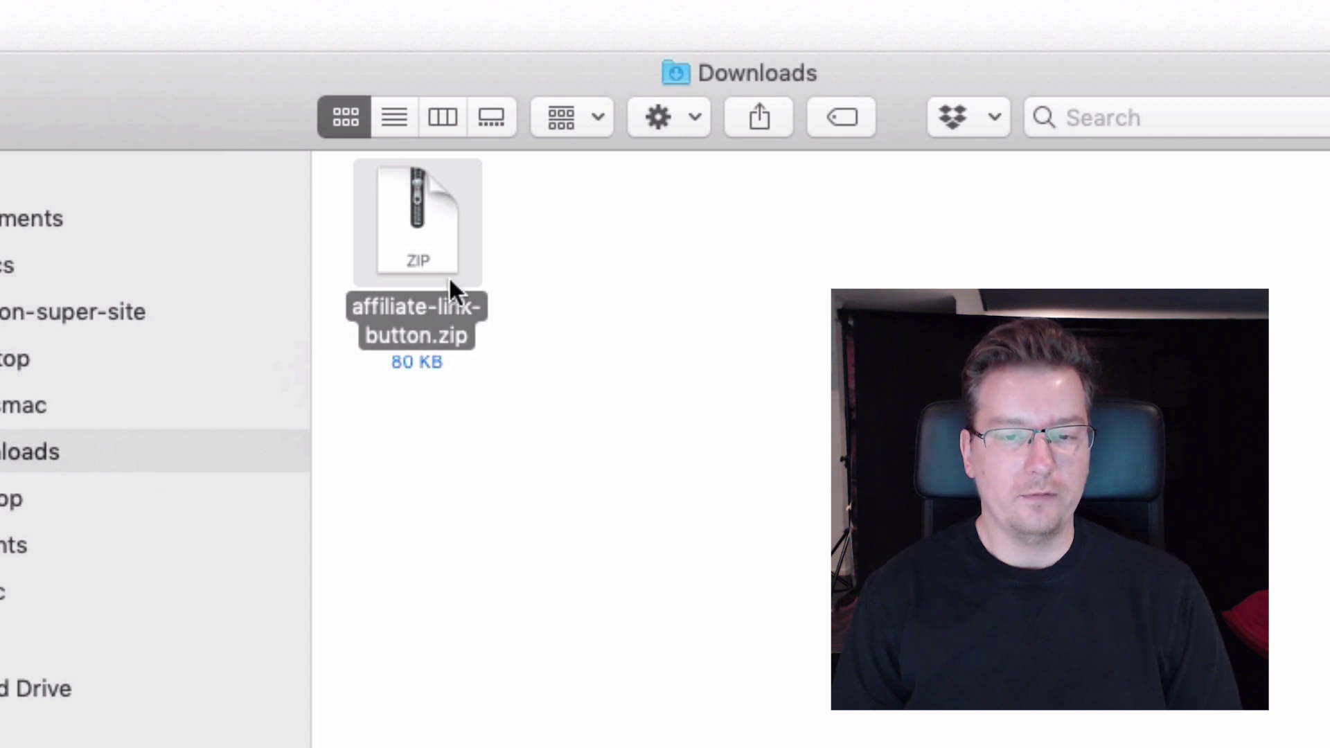
double_click(429, 244)
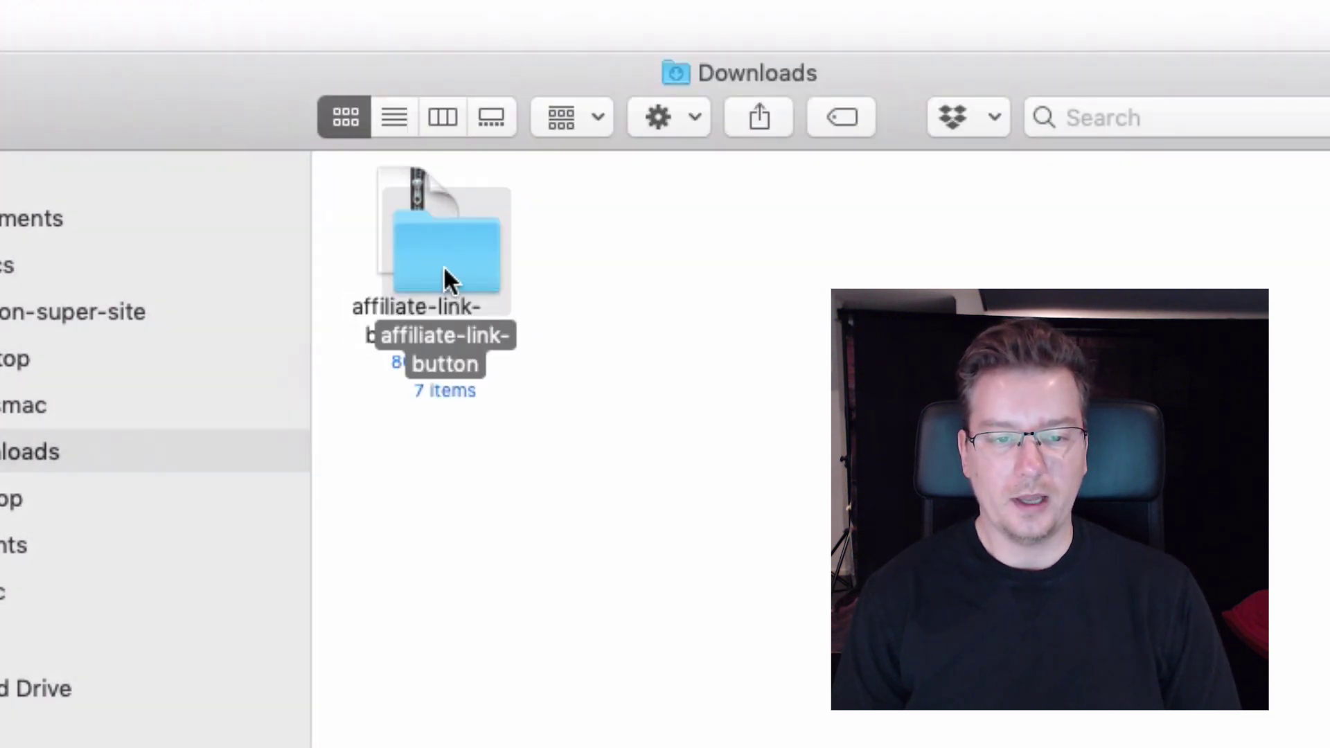
drag(443, 264, 620, 260)
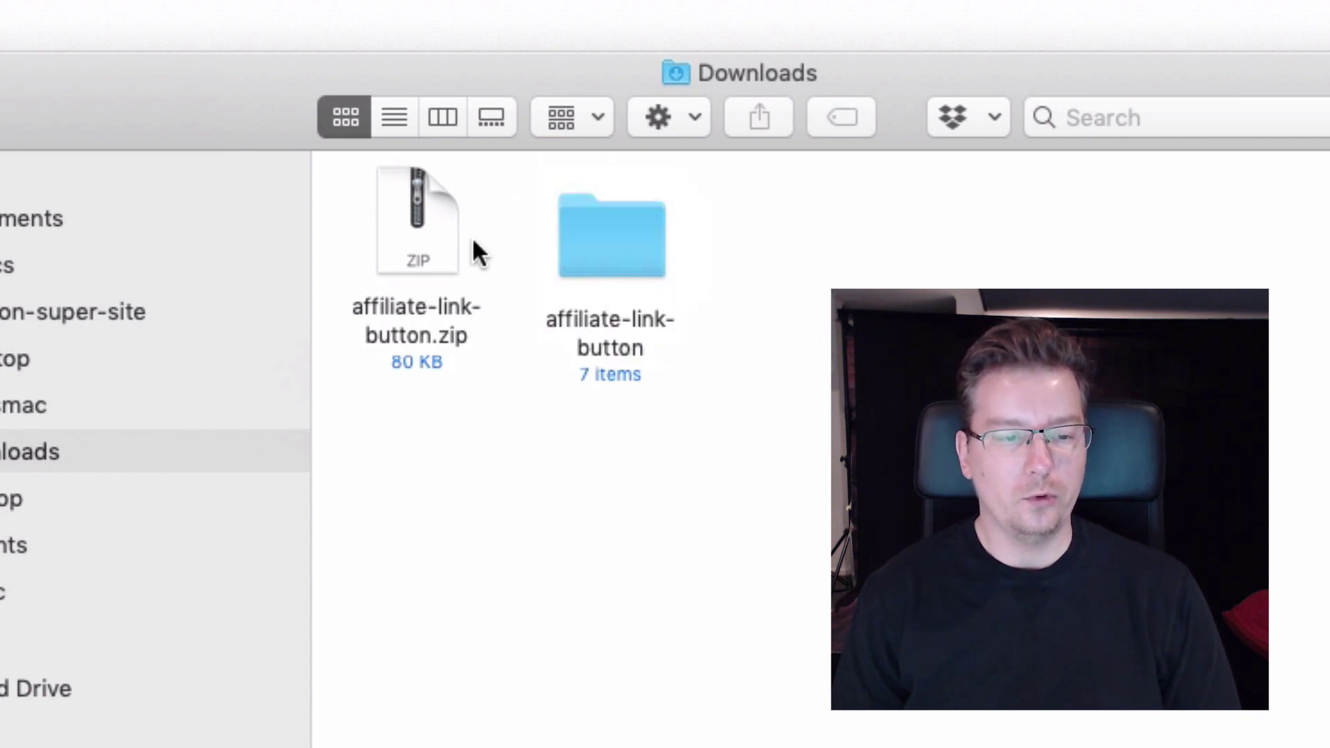
click(610, 258)
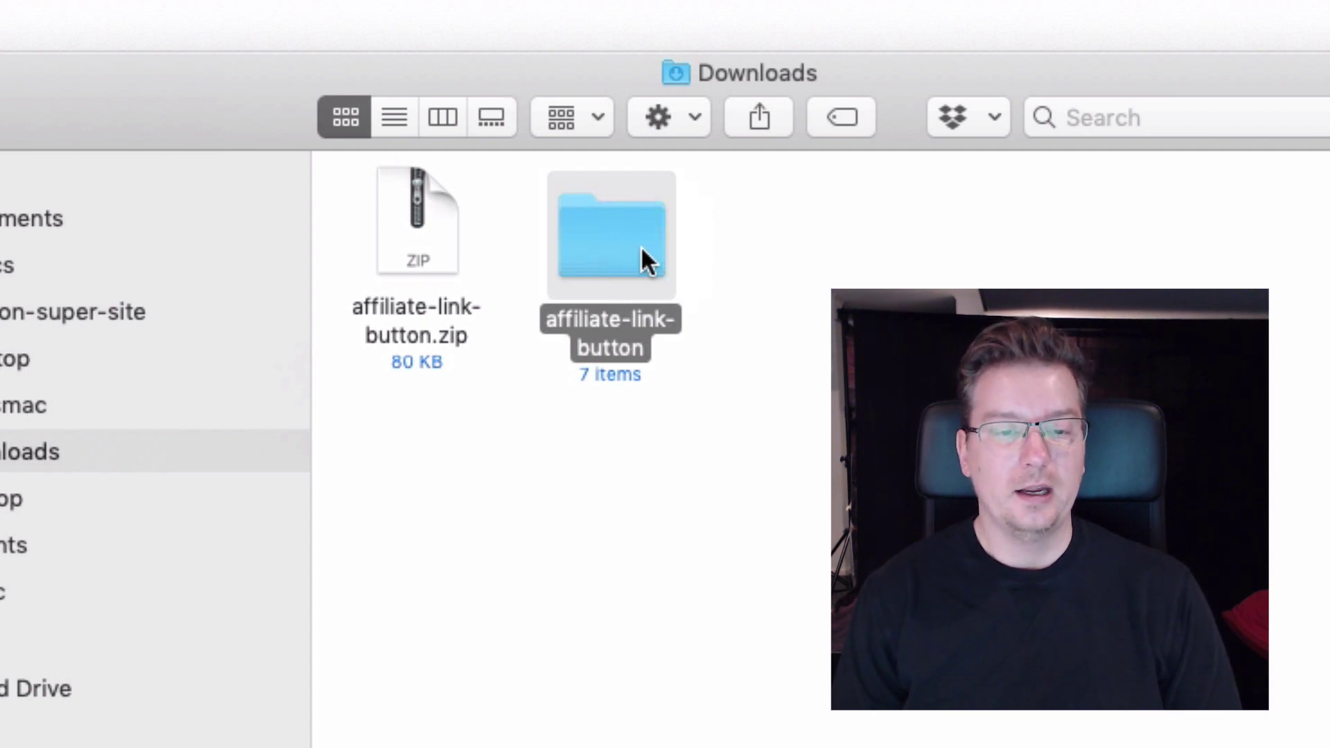
mouse_move(622, 236)
mouse_down()
mouse_move(665, 242)
mouse_move(632, 239)
mouse_up()
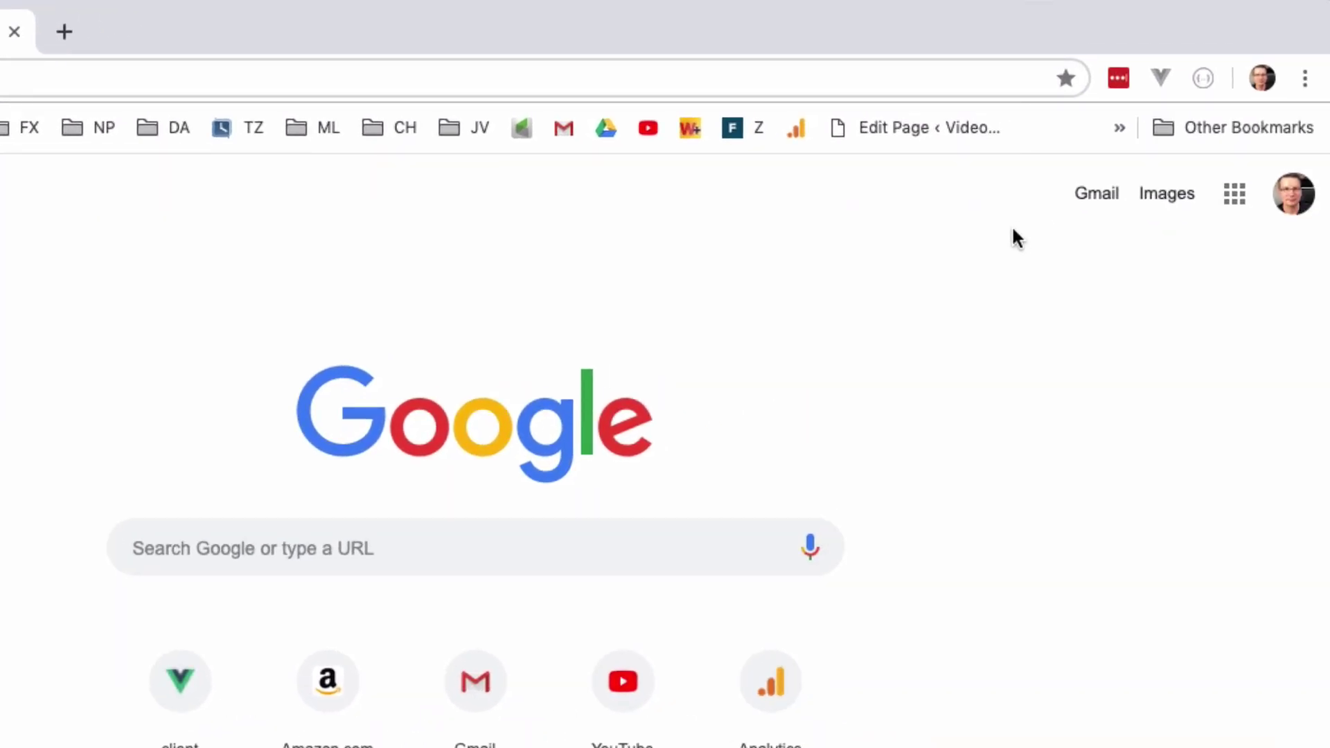
Step: Switch to Chrome, open the chrome://extensions page and turn on Developer mode
click(1306, 78)
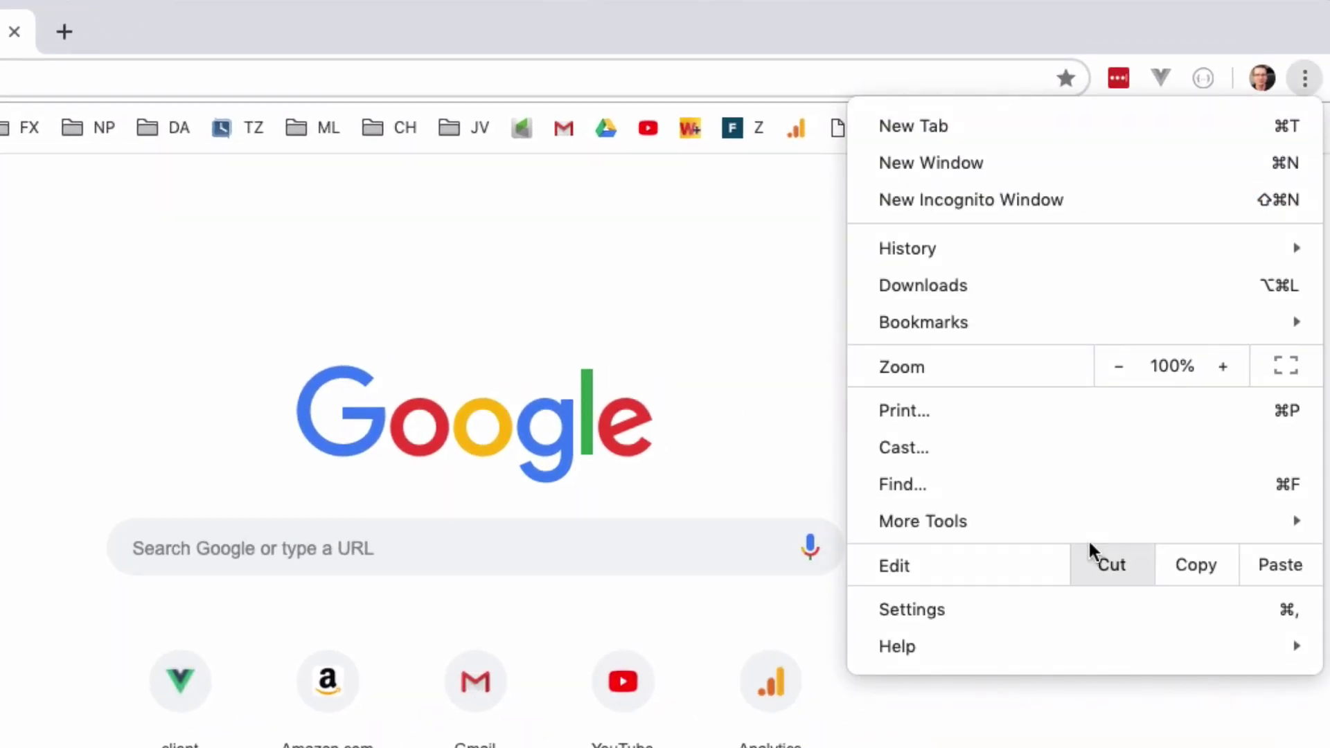
mouse_move(1129, 485)
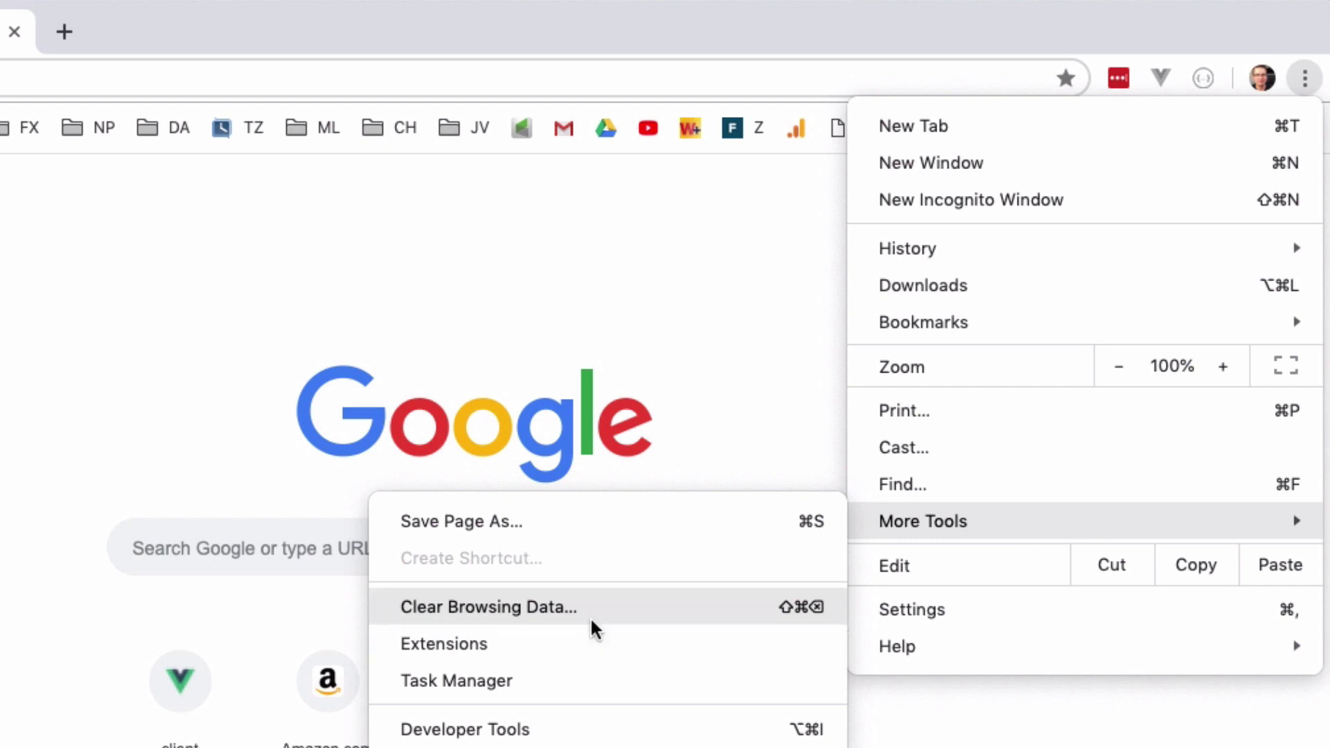
click(559, 637)
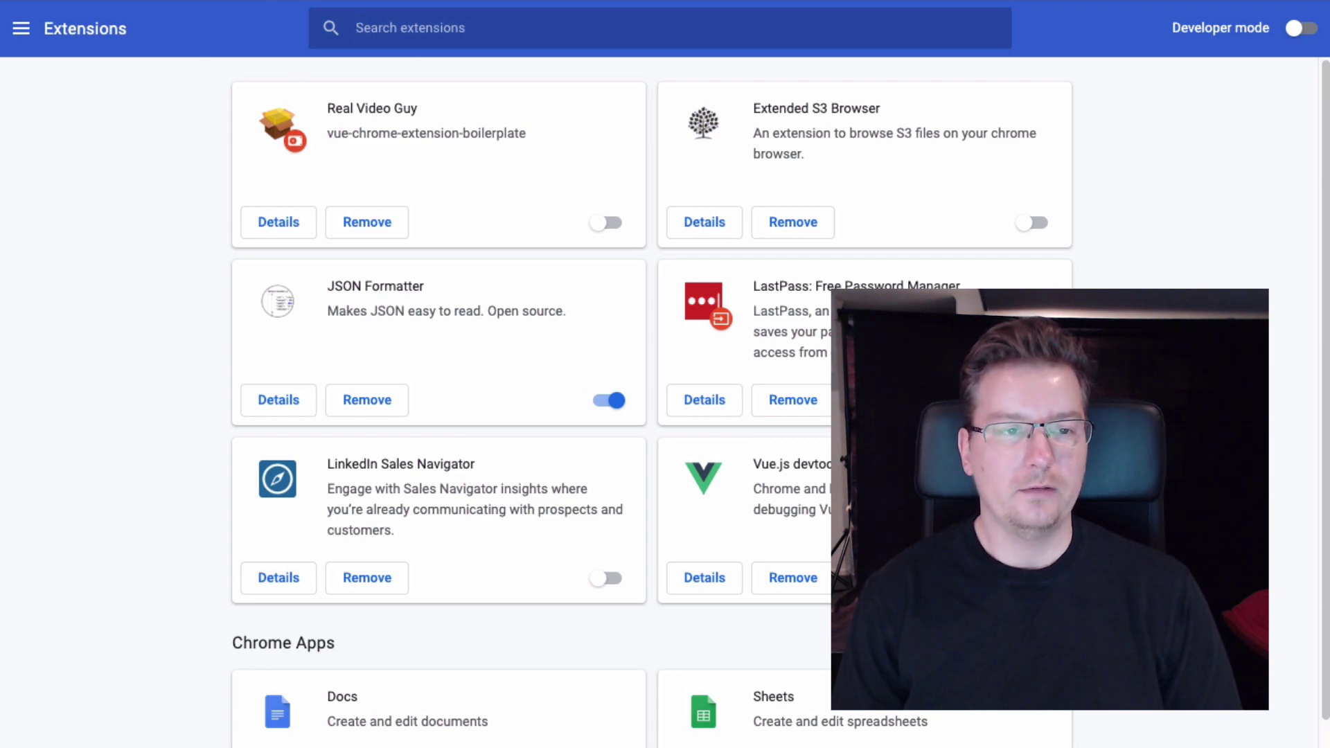
click(285, 29)
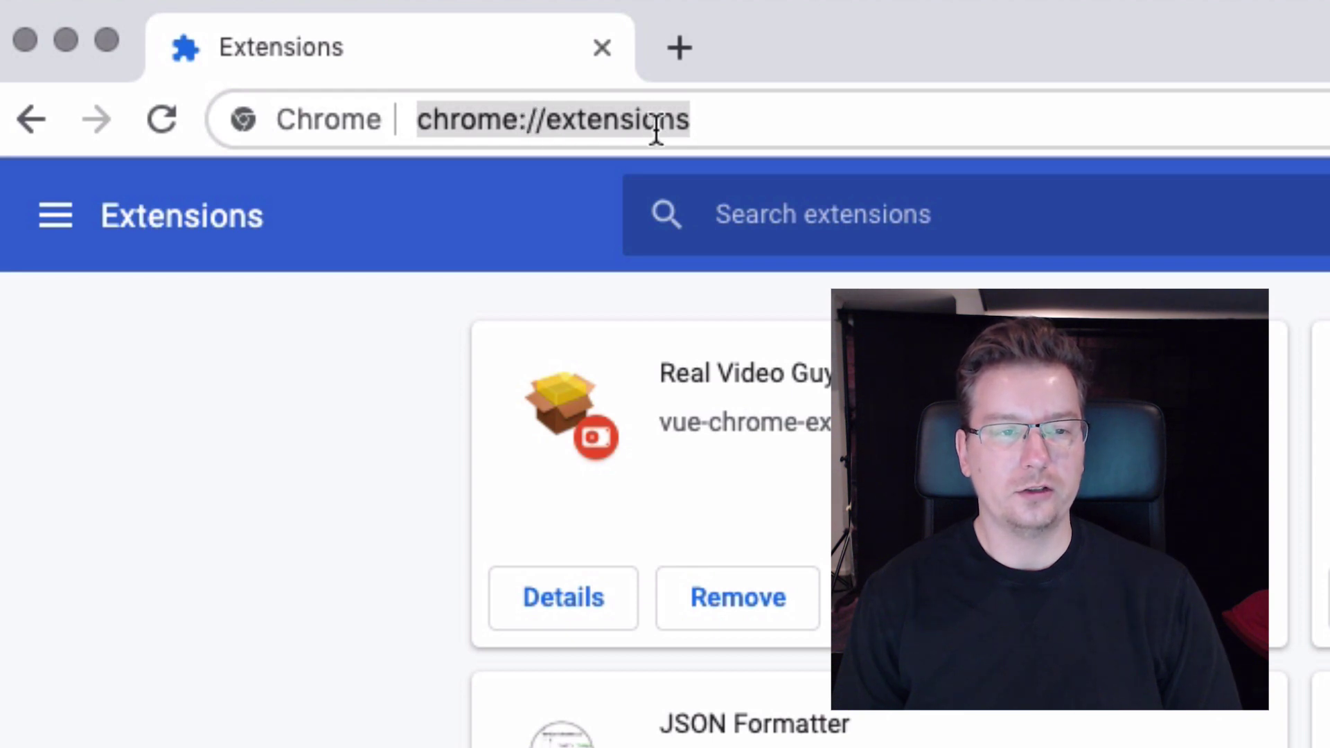
click(738, 119)
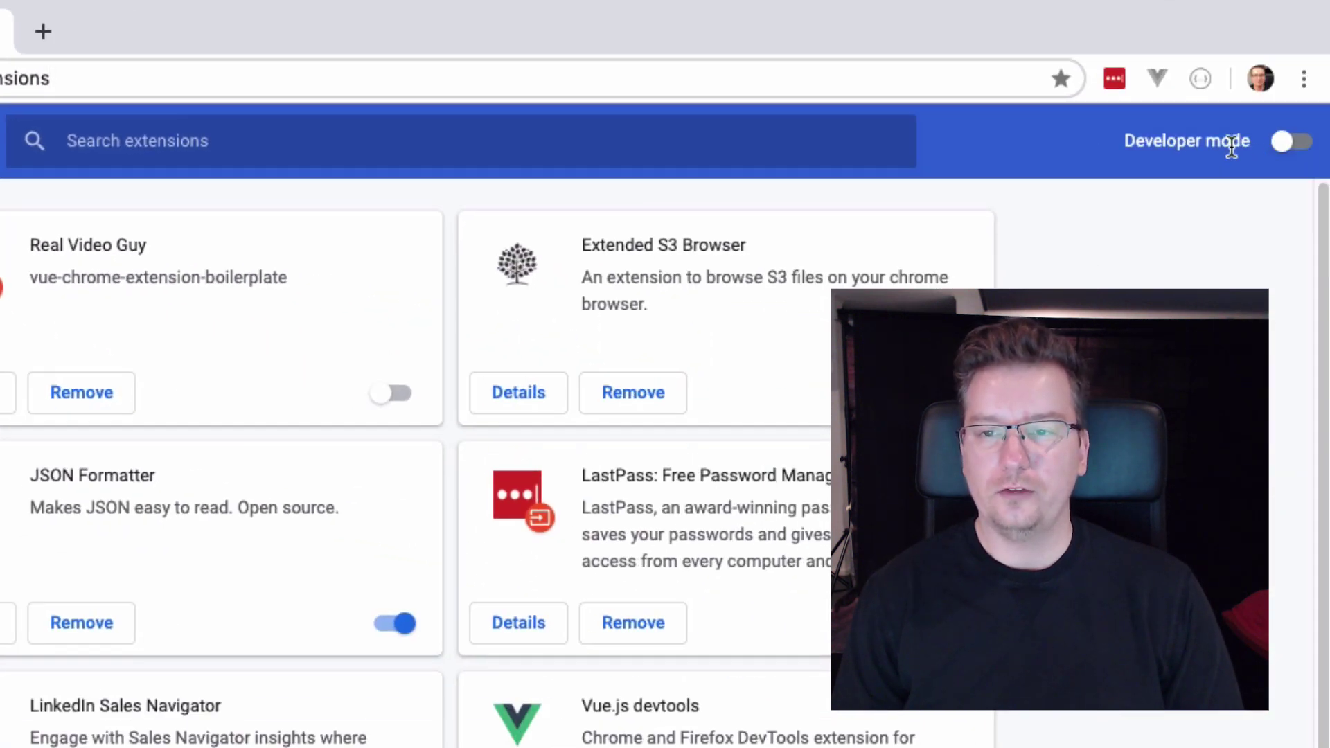
click(1294, 146)
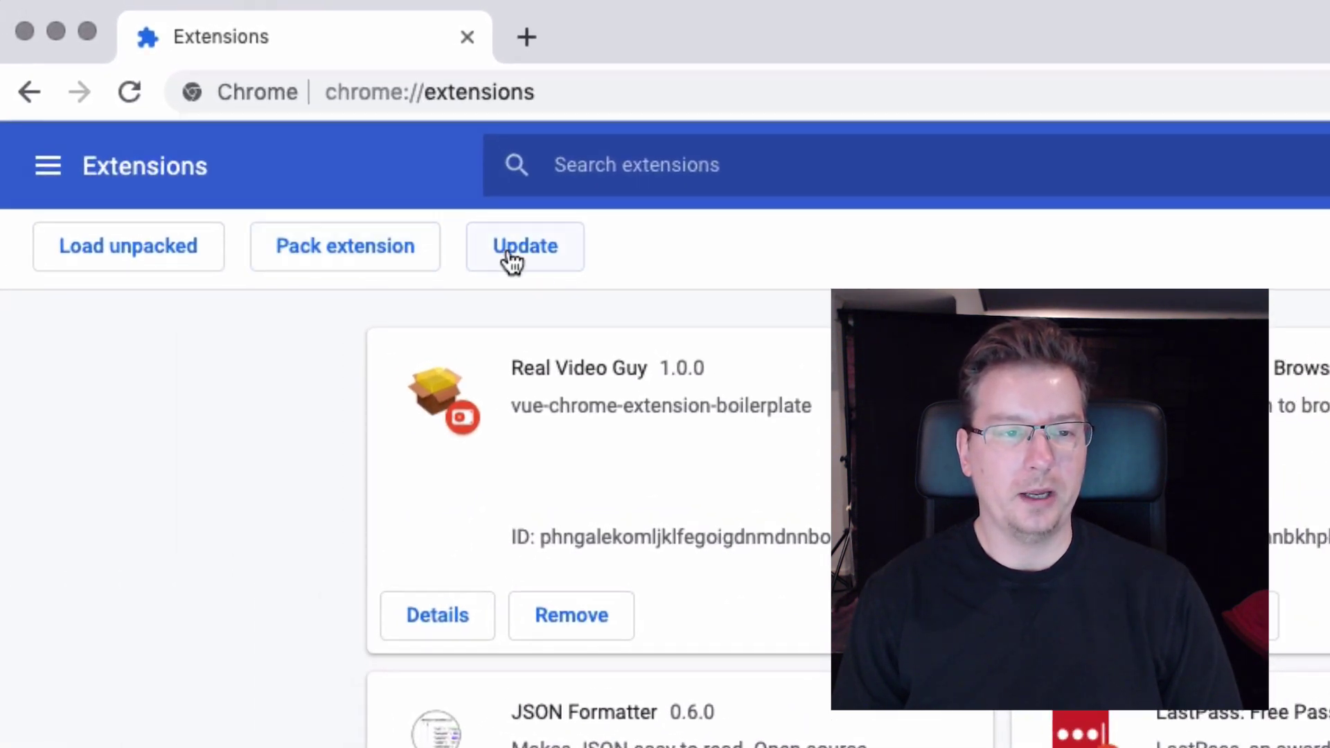
Step: Load the affiliate-link-button folder from Downloads as an unpacked extension
click(130, 262)
click(198, 481)
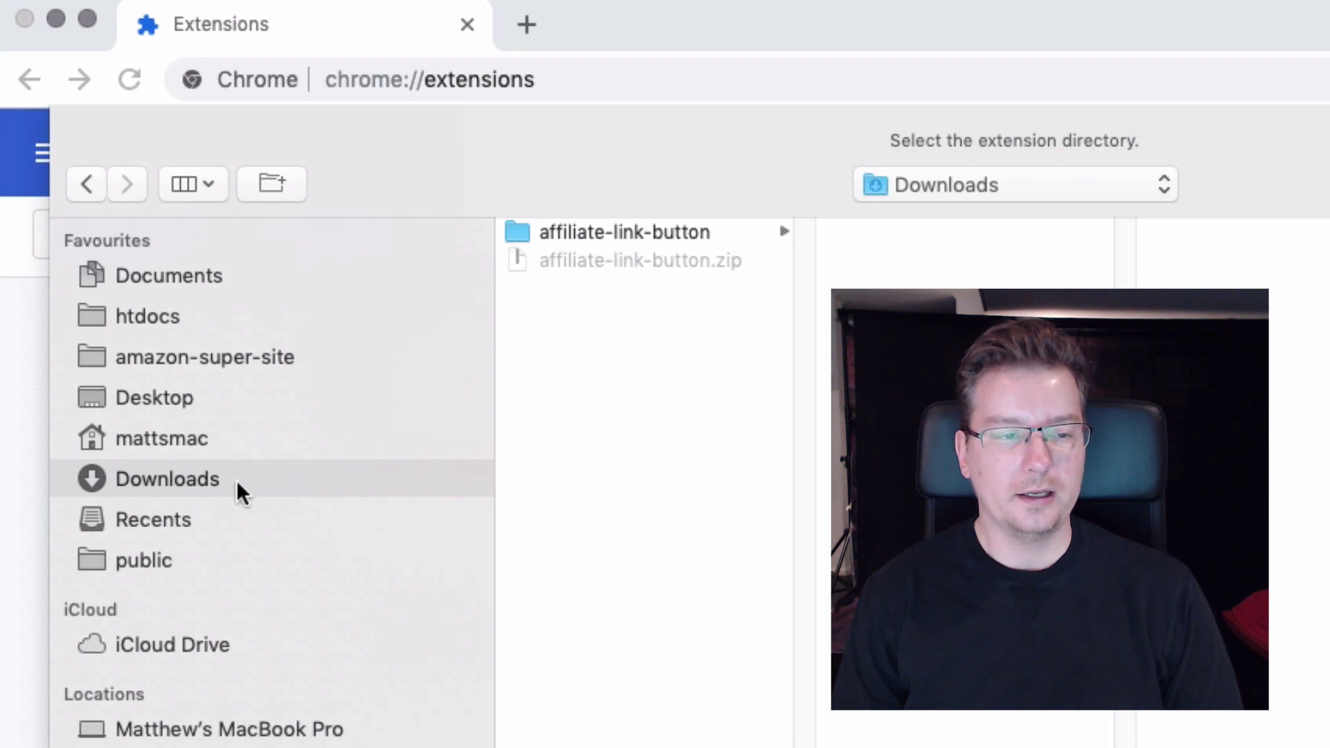
click(658, 239)
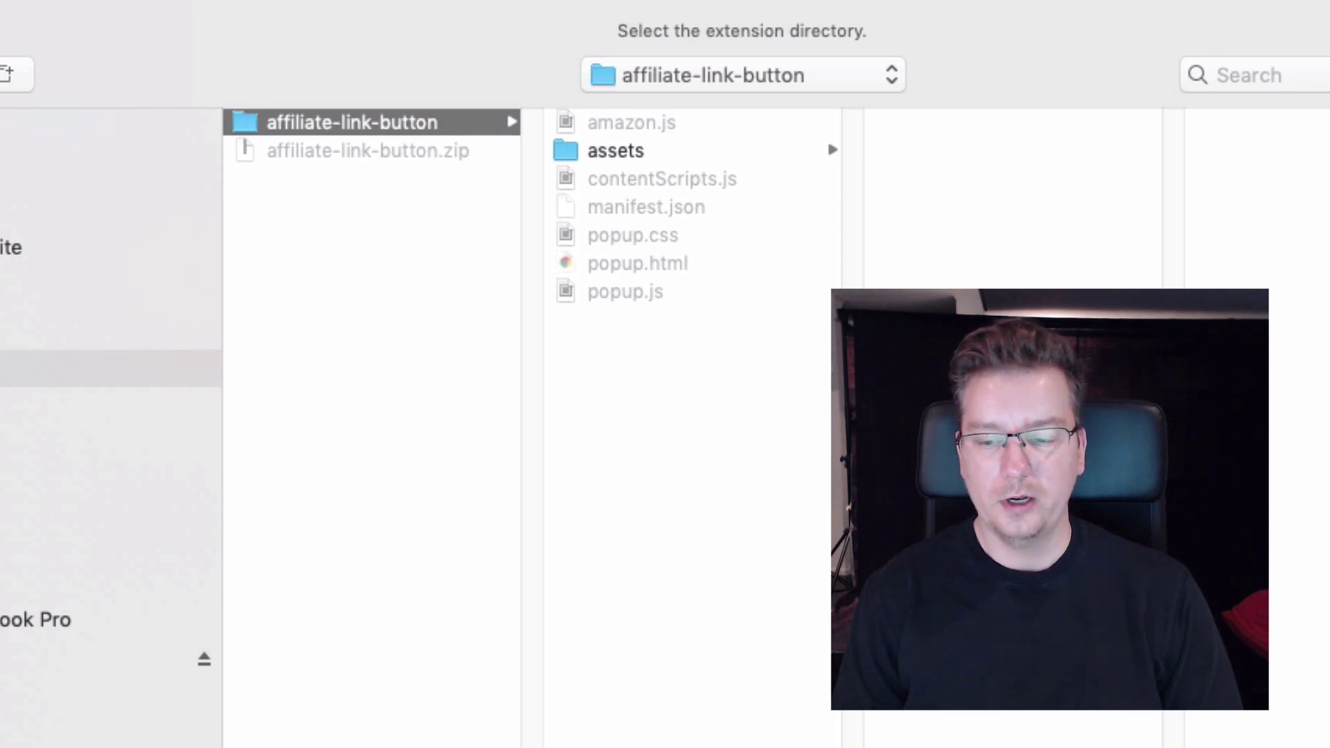
key(Return)
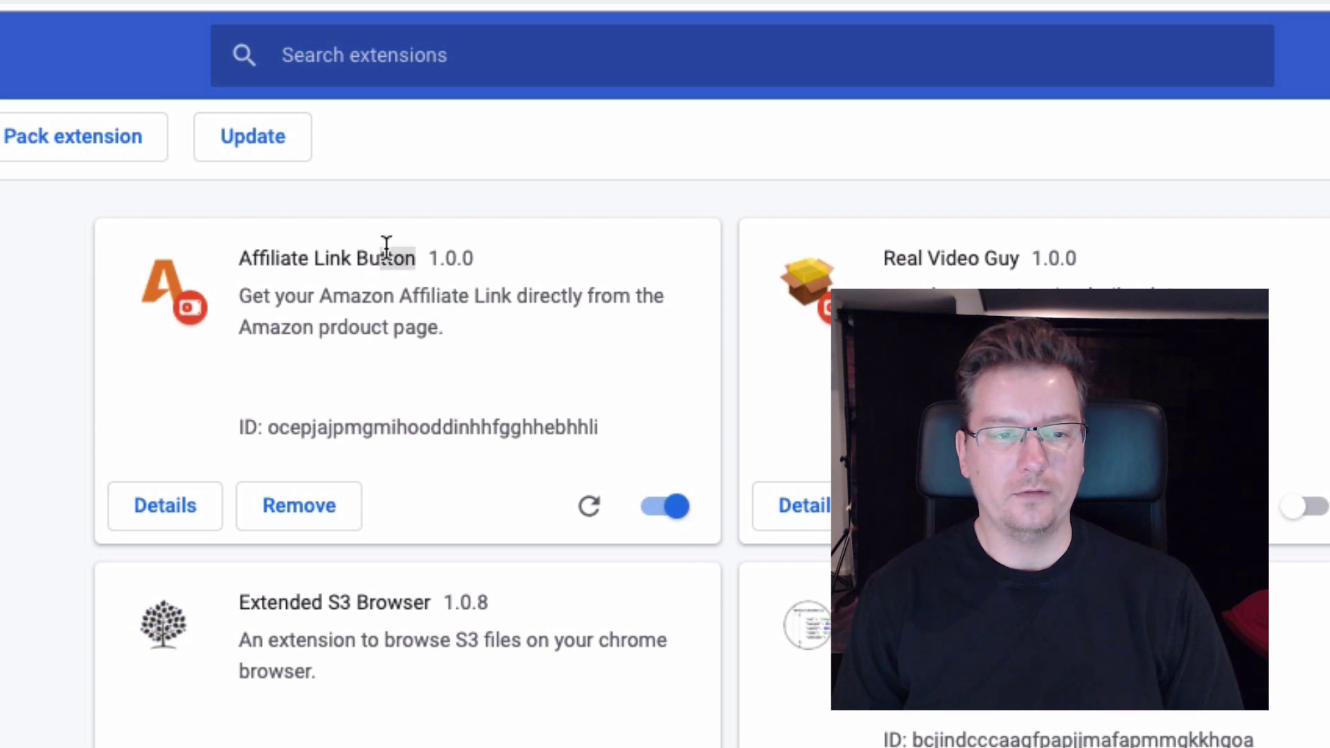
Step: Check the Affiliate Link Button entry among the installed extensions and view the extension's popup
drag(429, 253, 439, 250)
click(505, 258)
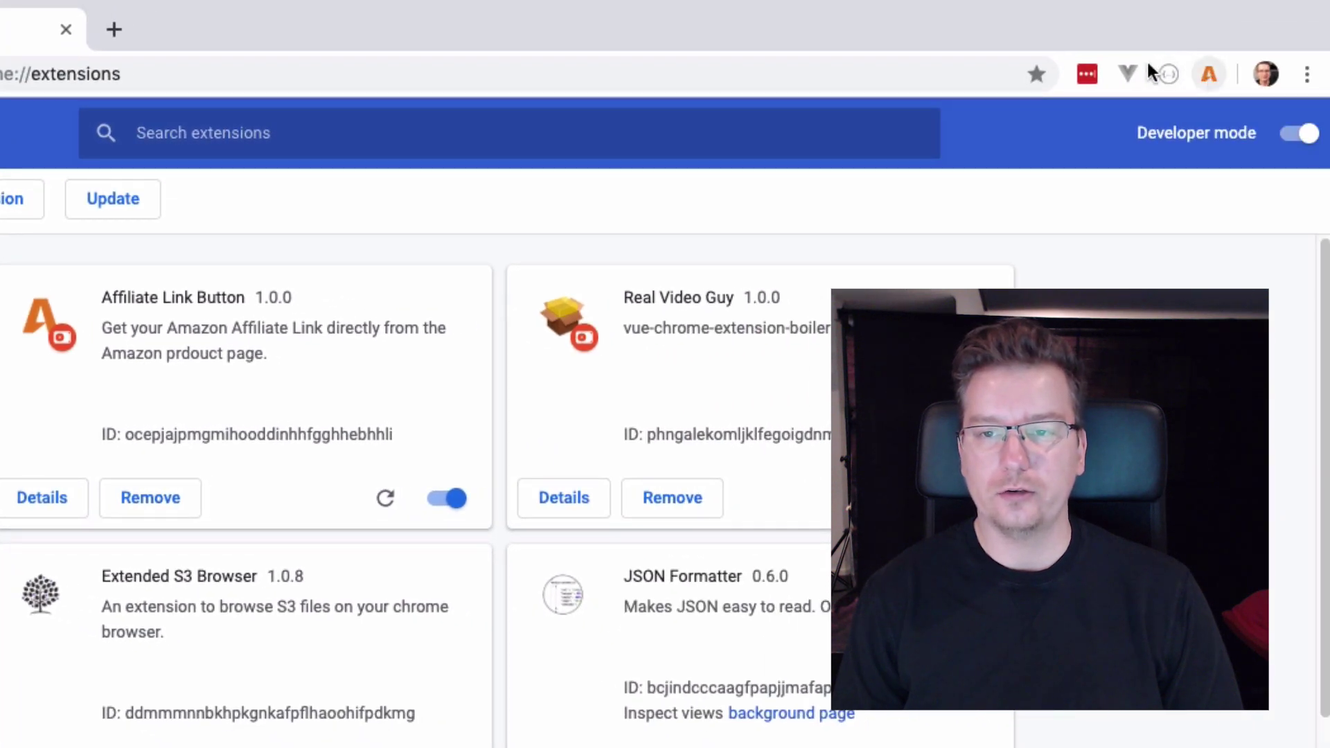
click(1214, 84)
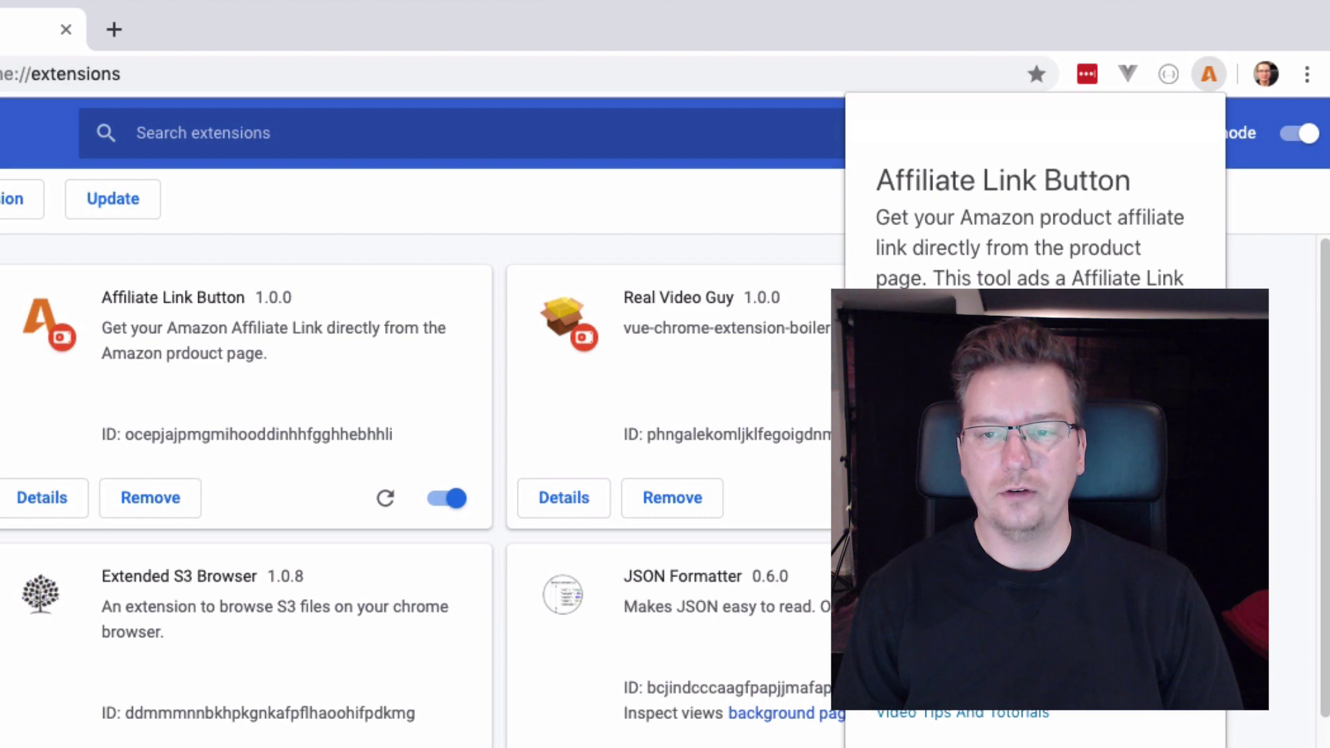
Step: Load amazon.com in a new tab and open the product page of the Ulanzi iPad tripod mount
click(114, 29)
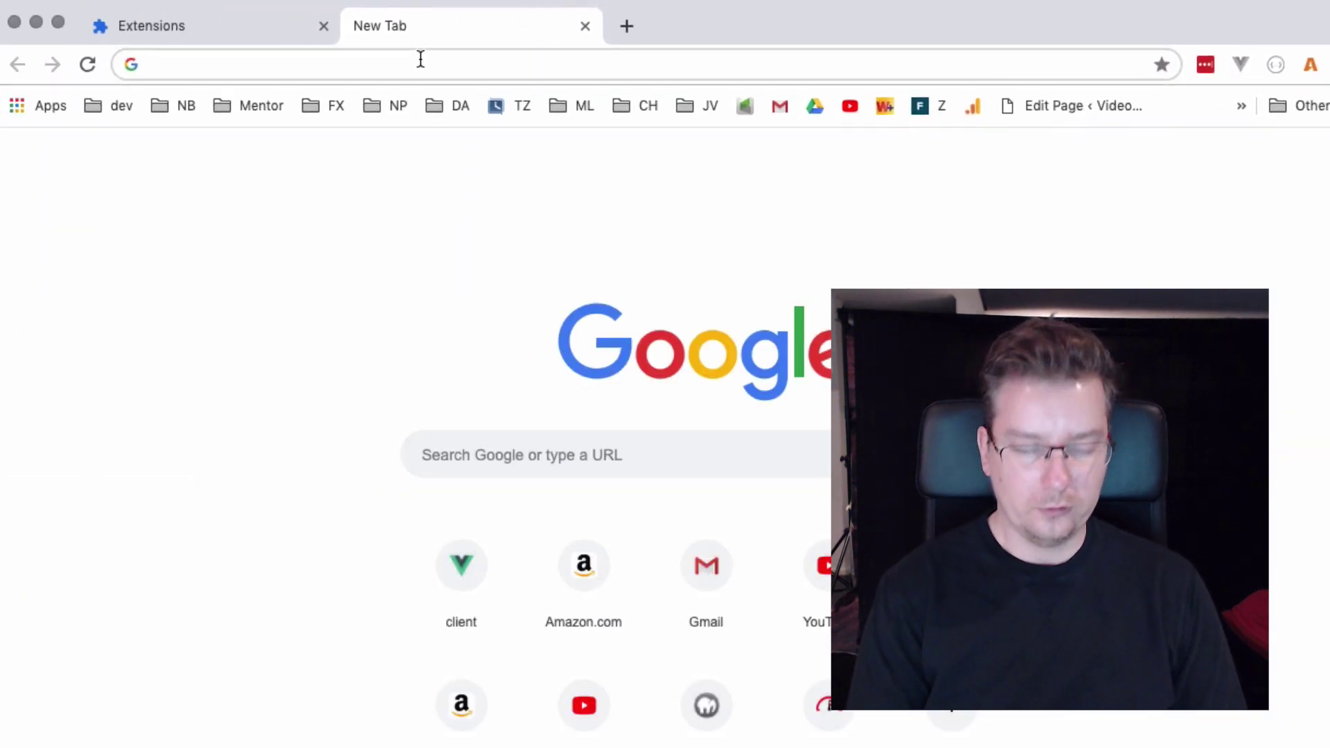
text(amazon.com)
key(Return)
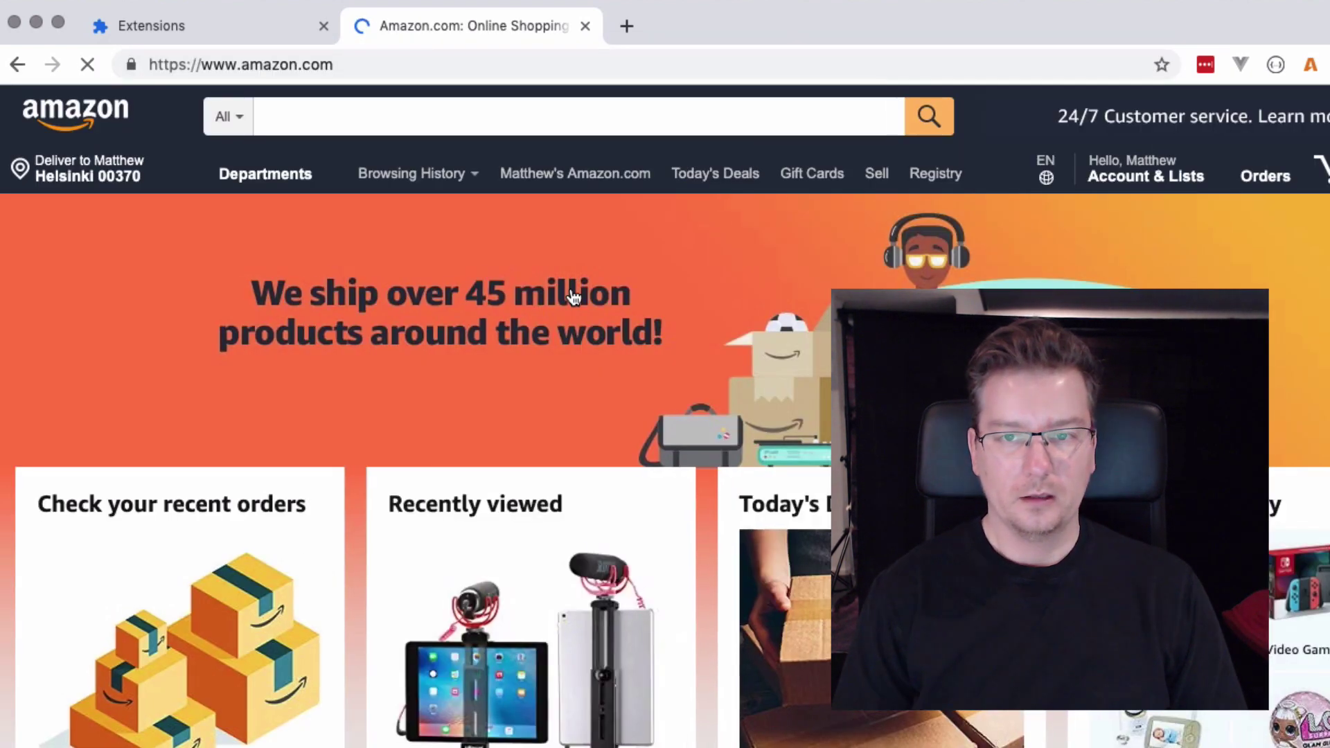
click(785, 374)
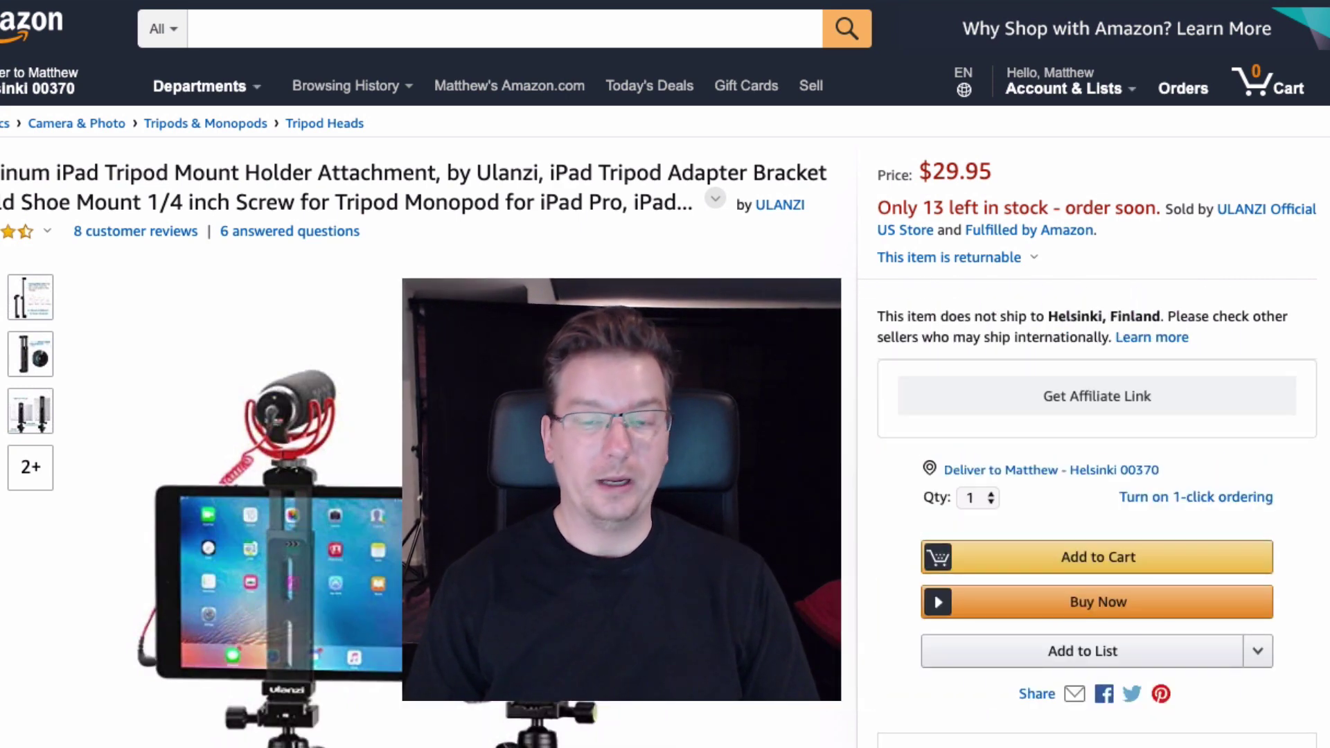
Step: Generate the tripod mount's affiliate link by saving the associate tag realvideoguy-20, and highlight the generated link
scroll(665, 374, down, 1)
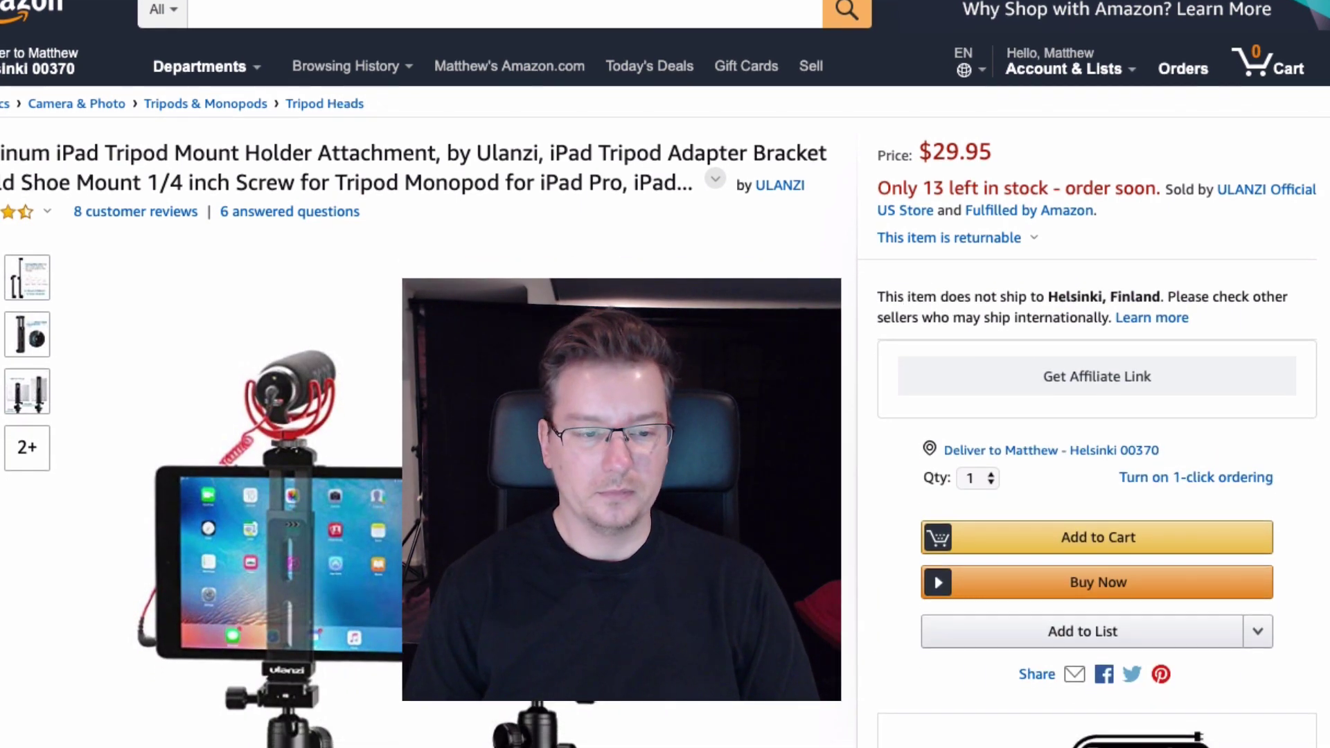
scroll(665, 374, down, 1)
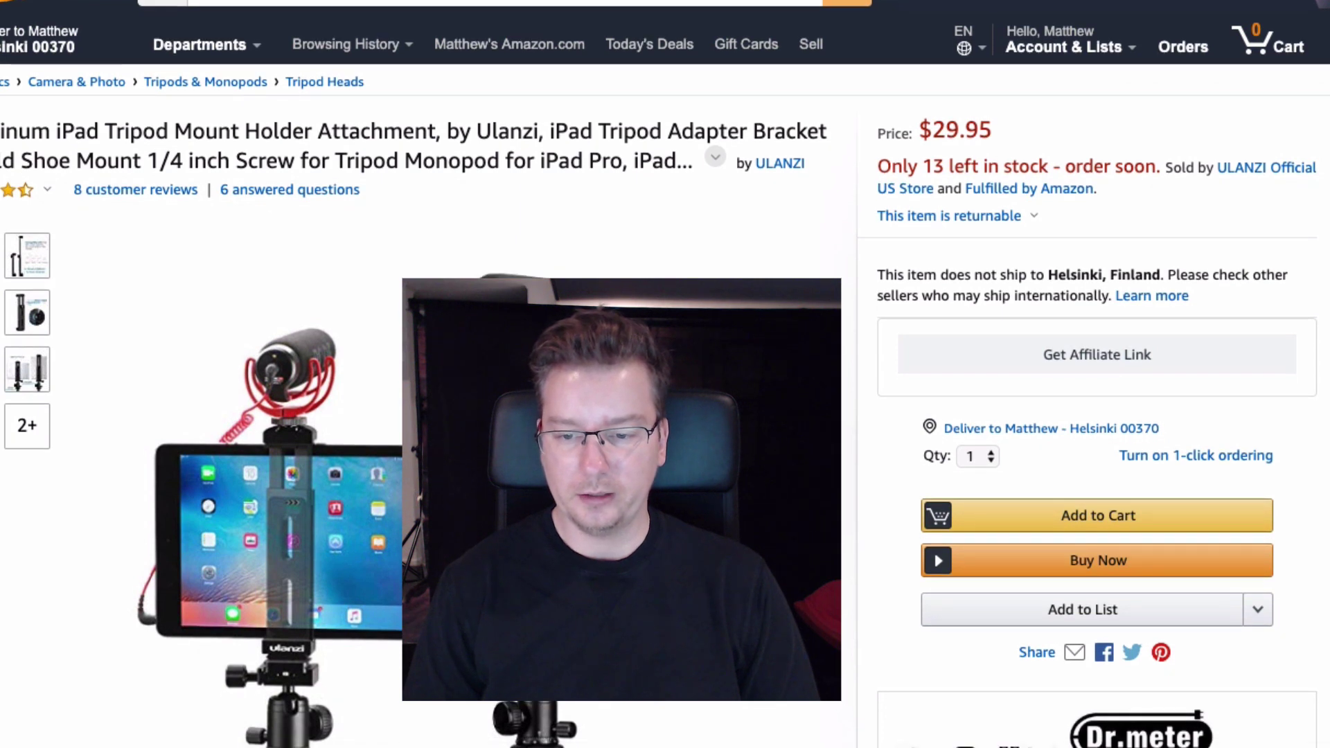
scroll(1015, 367, down, 1)
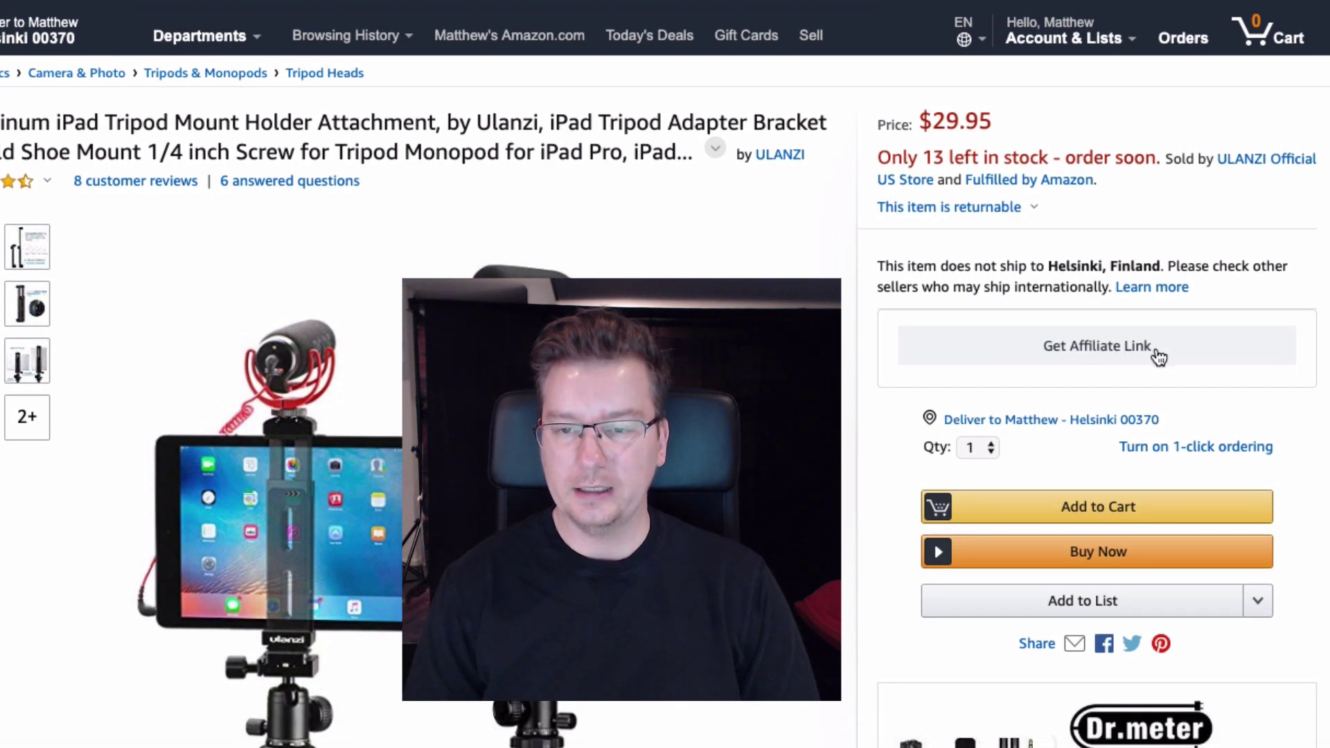
click(1057, 351)
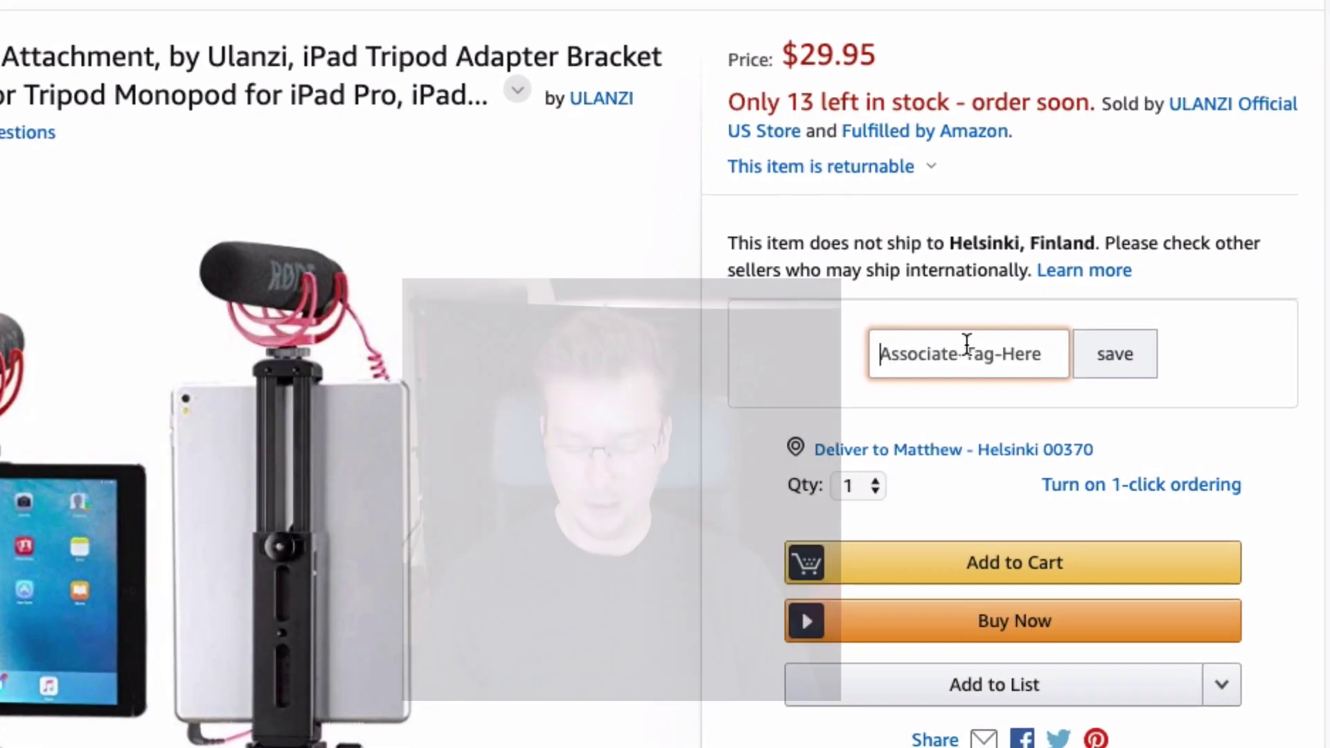
text(tag)
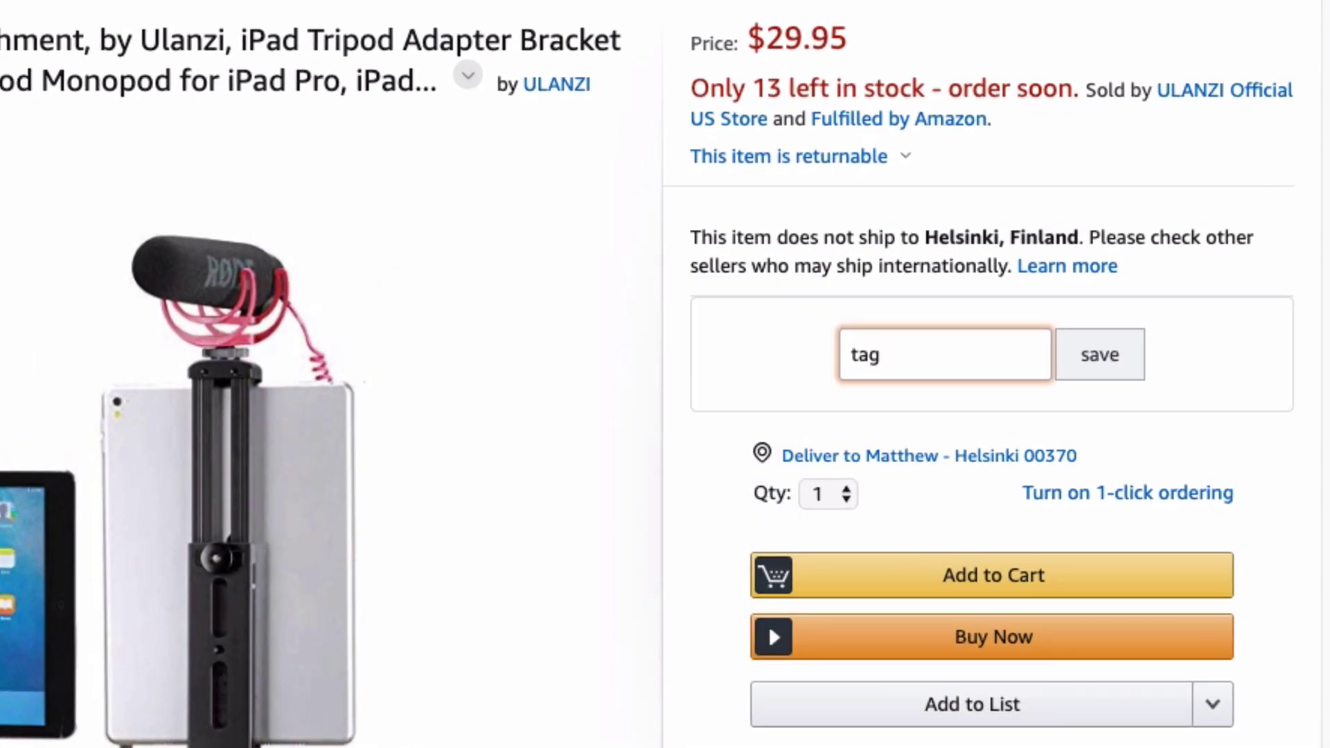
key(BackSpace)
key(BackSpace)
key(BackSpace)
text(realvideoguy-20)
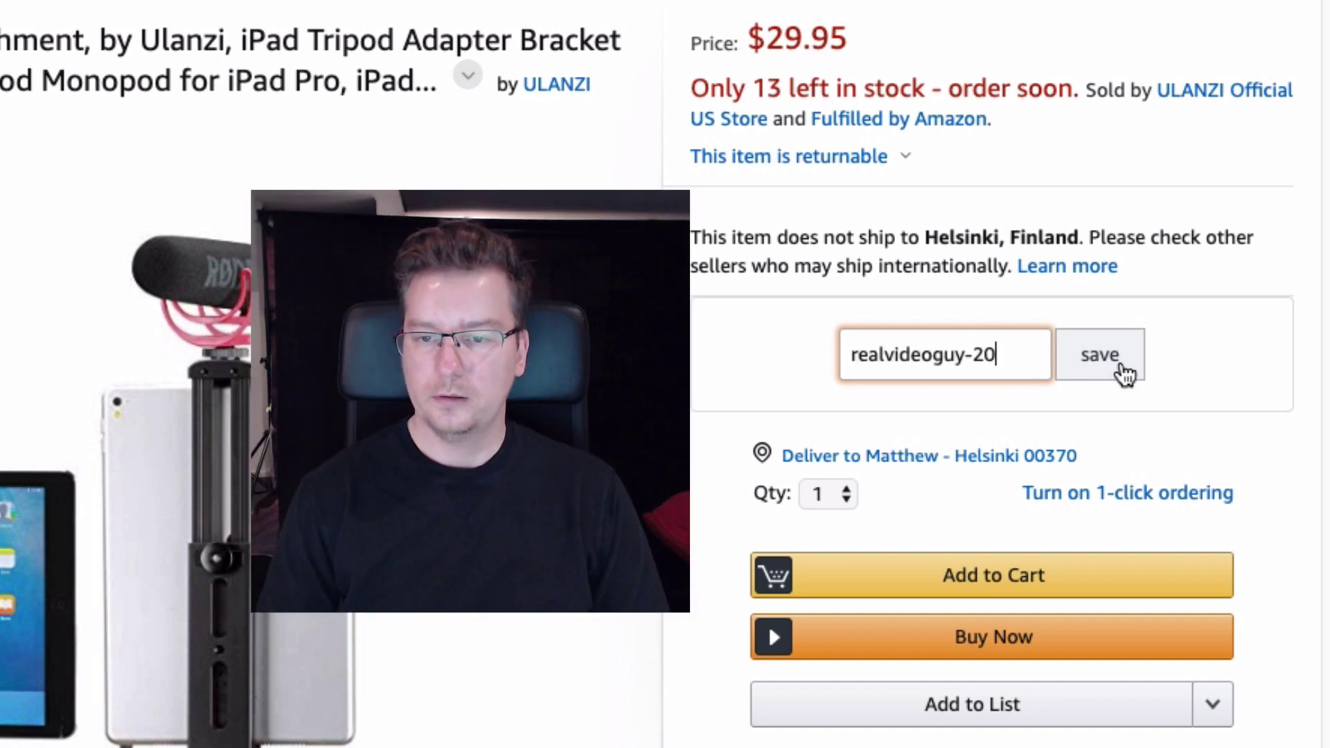
click(1108, 356)
drag(1007, 416, 736, 388)
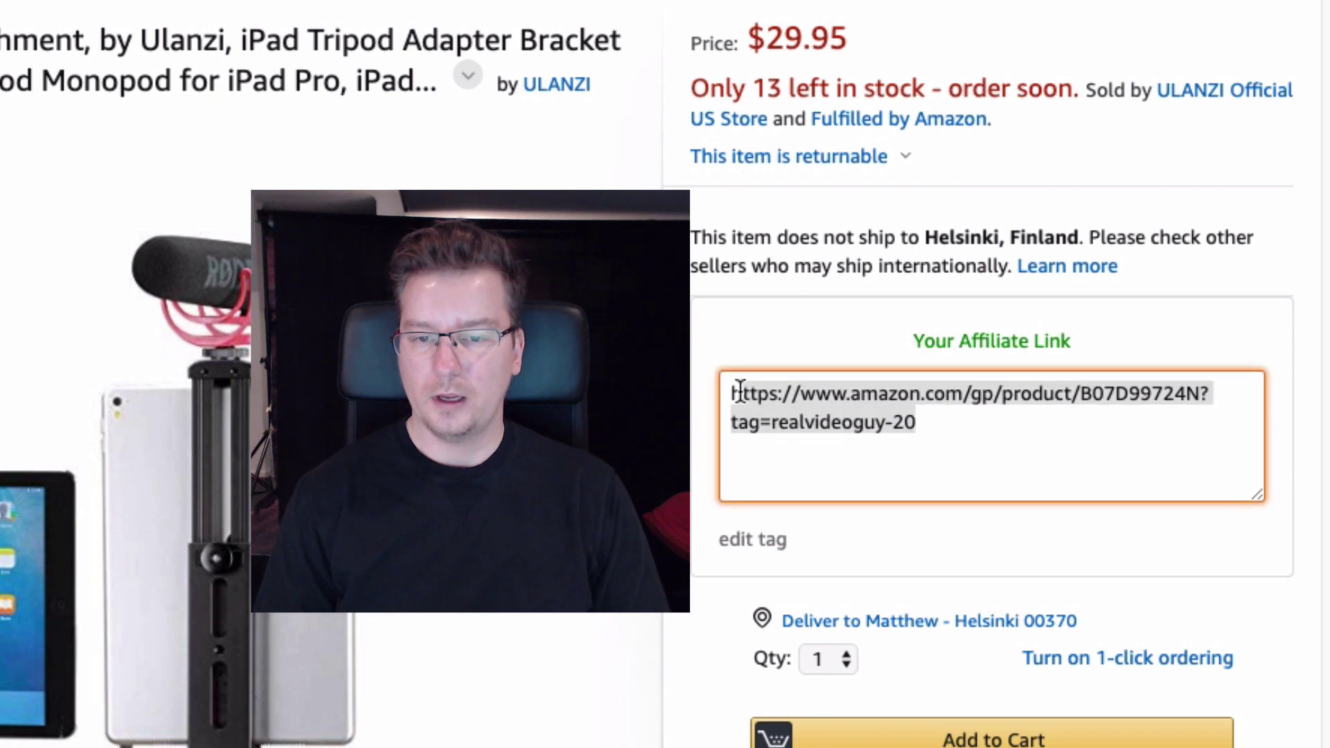
click(964, 425)
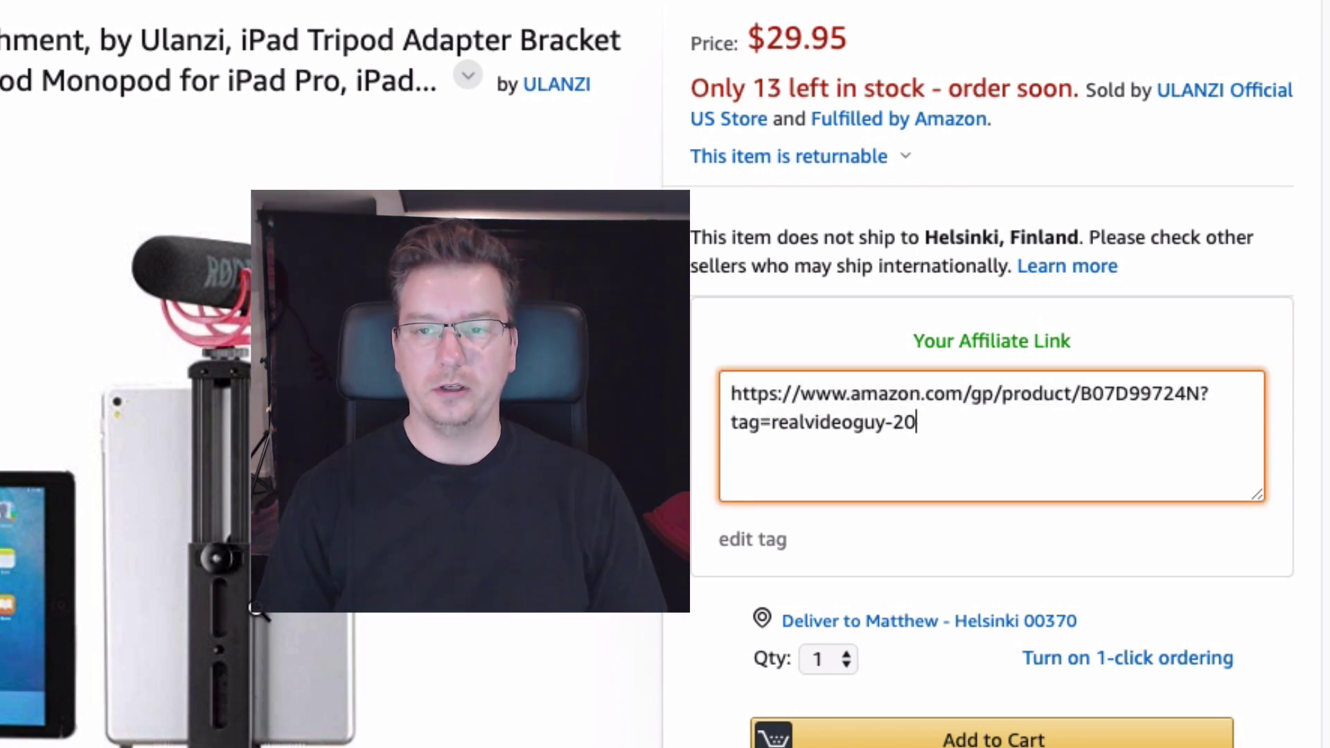